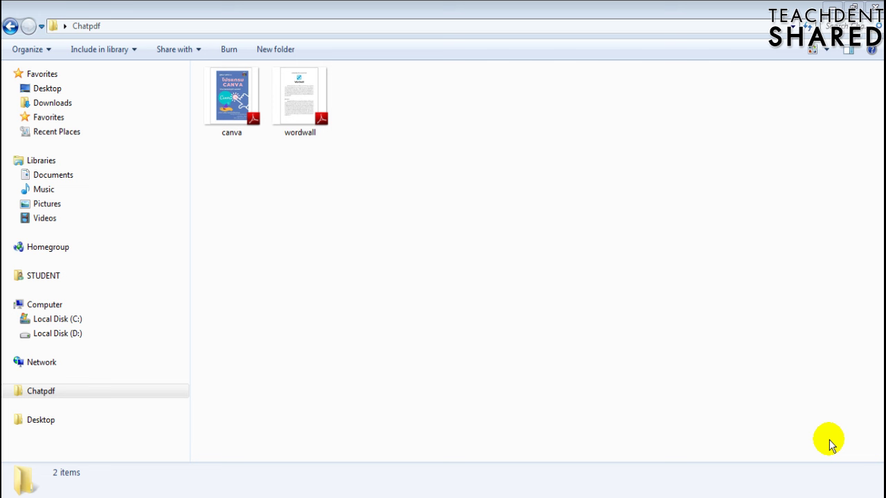
# Step: Enlarge the file thumbnails in the Chatpdf folder and open canva.pdf to view its pages
pyautogui.click(585, 265)
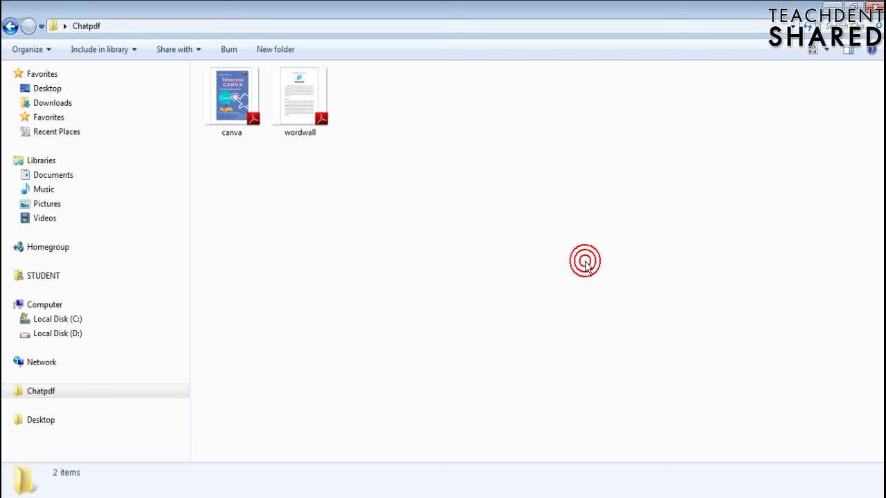
pyautogui.scroll(5, 585, 265)
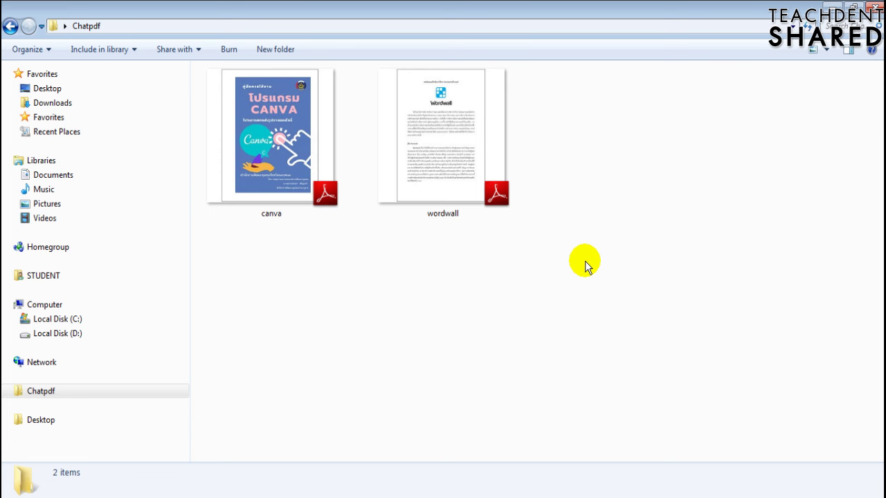
pyautogui.doubleClick(276, 128)
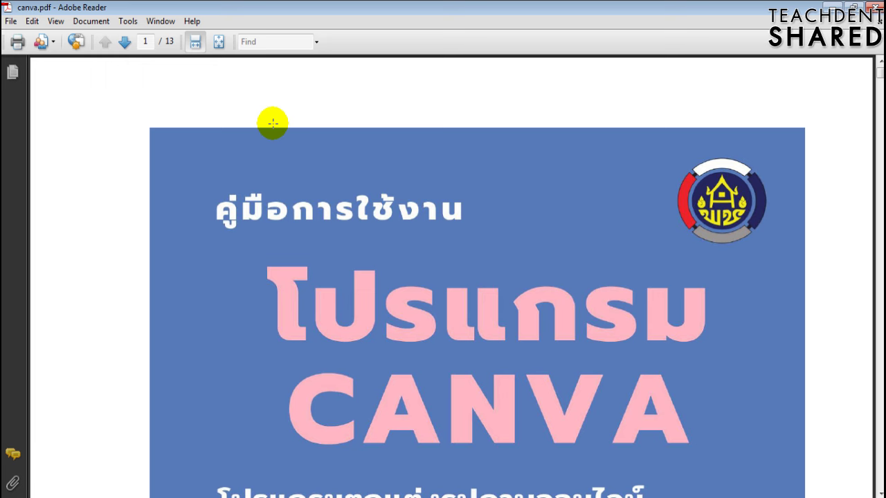
pyautogui.scroll(-2, 469, 180)
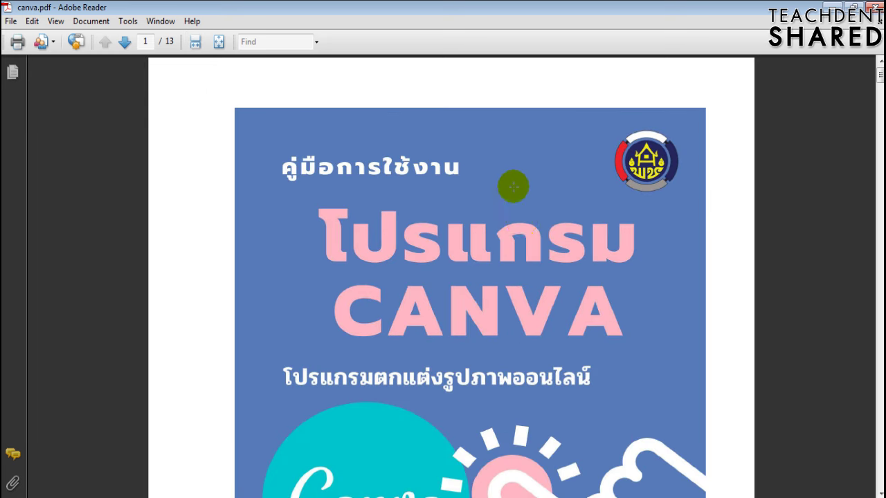
pyautogui.scroll(-1, 512, 187)
pyautogui.scroll(-3, 520, 183)
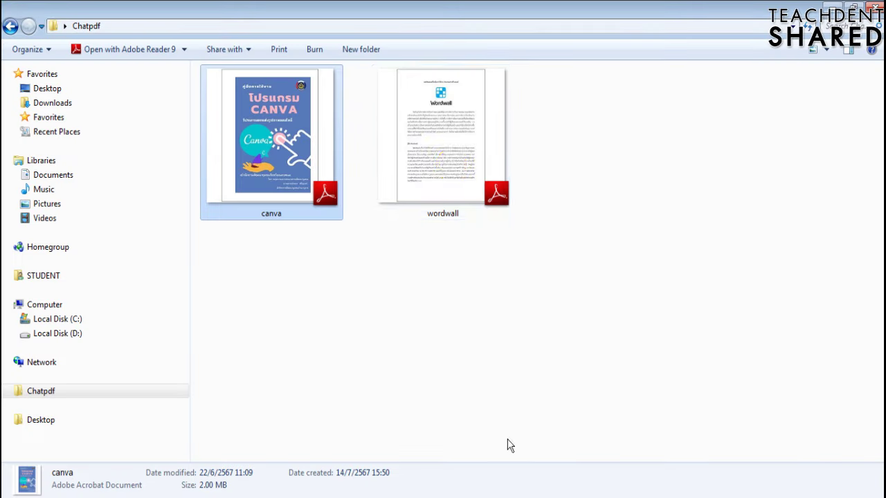
# Step: Open wordwall.pdf from the Chatpdf folder, read through its pages down to the references, and return to the beginning
pyautogui.click(451, 170)
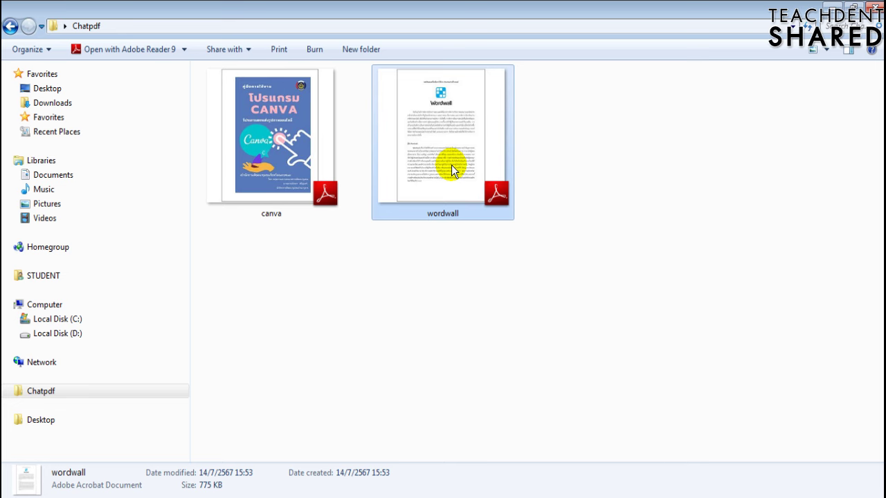
pyautogui.doubleClick(451, 167)
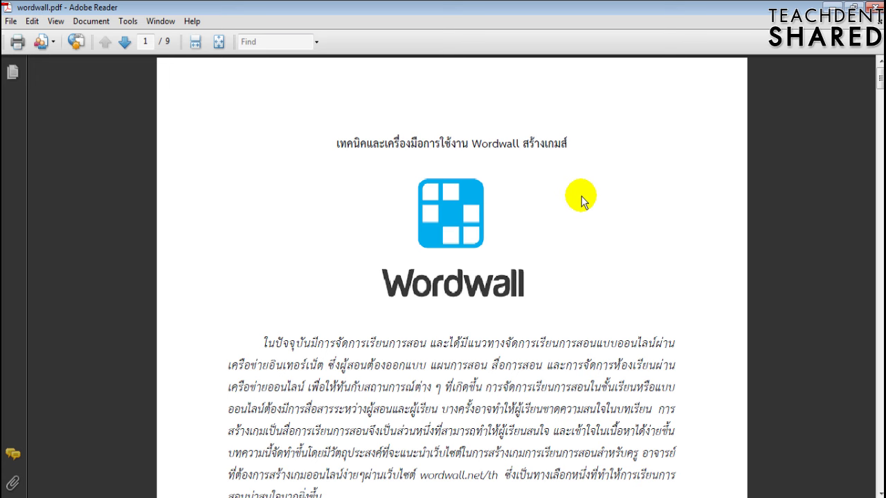
pyautogui.hotkey('ctrl', '-')
pyautogui.scroll(-5, 581, 201)
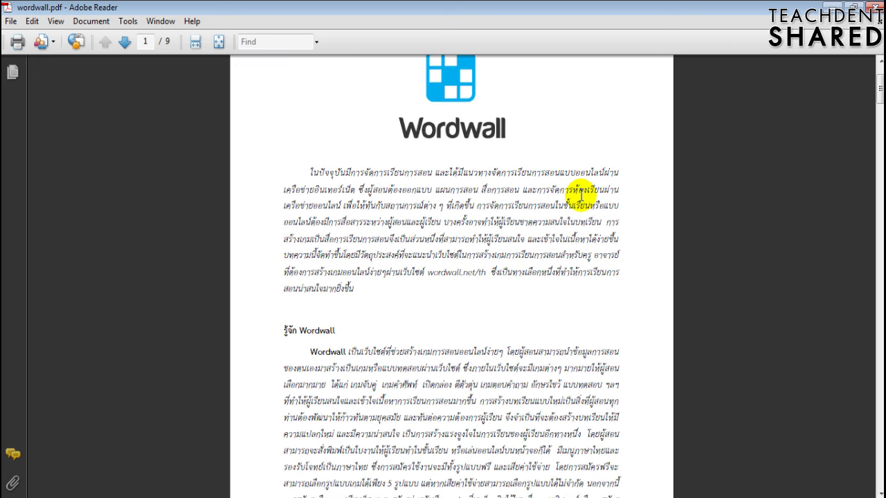
pyautogui.scroll(-13, 580, 197)
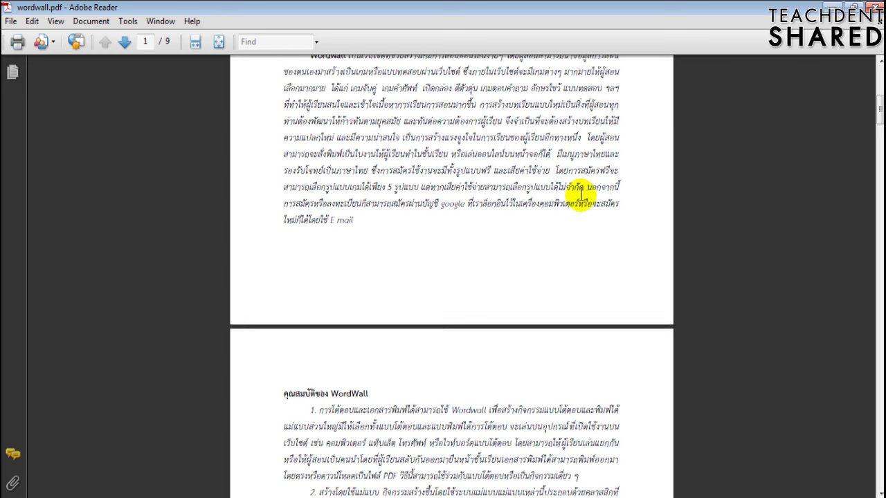
pyautogui.scroll(-15, 580, 197)
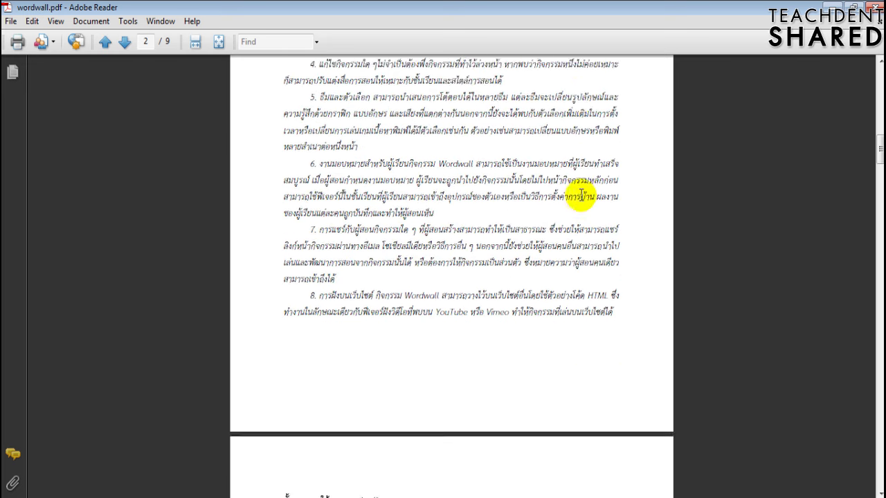
pyautogui.scroll(-20, 581, 201)
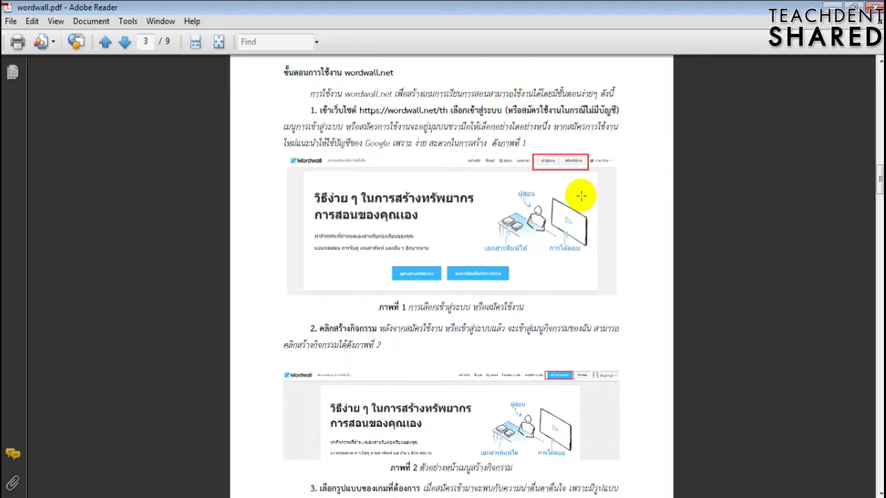
pyautogui.scroll(-20, 581, 198)
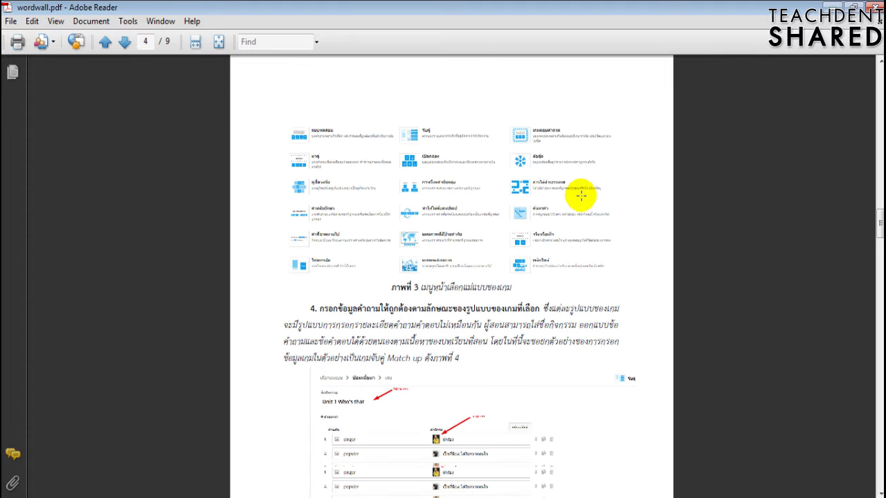
pyautogui.scroll(-18, 581, 198)
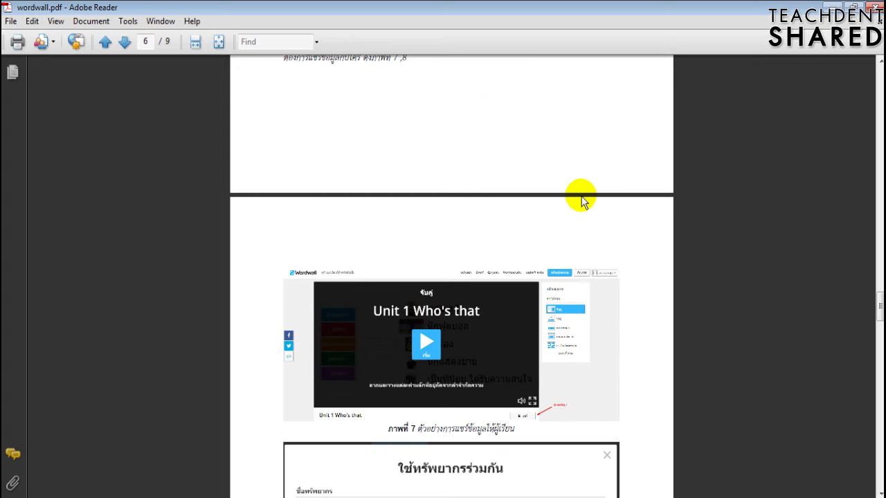
pyautogui.scroll(-7, 582, 200)
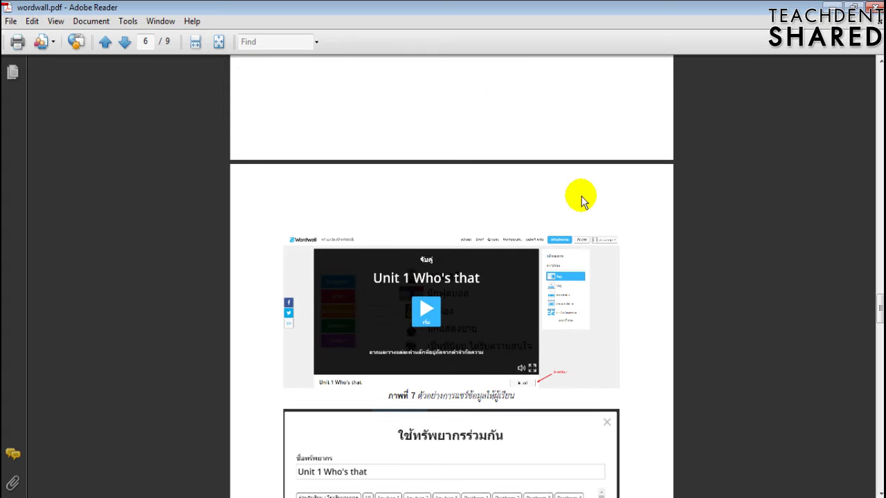
pyautogui.scroll(-13, 581, 196)
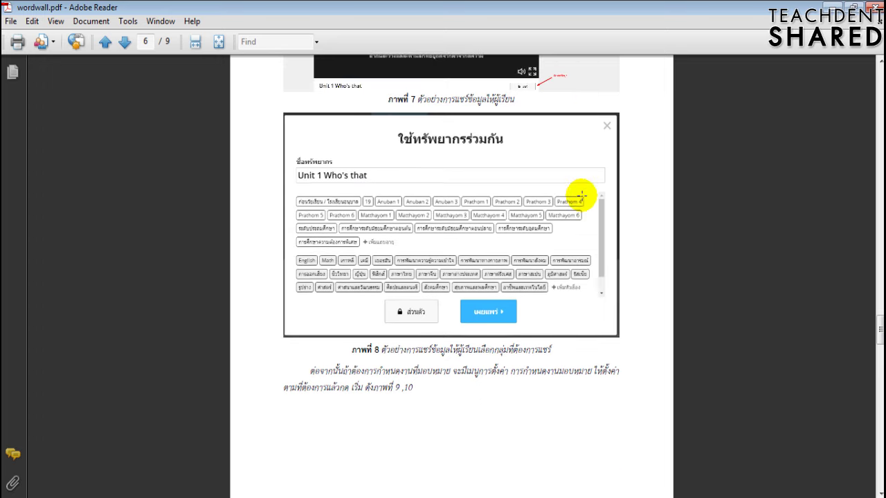
pyautogui.scroll(-20, 582, 199)
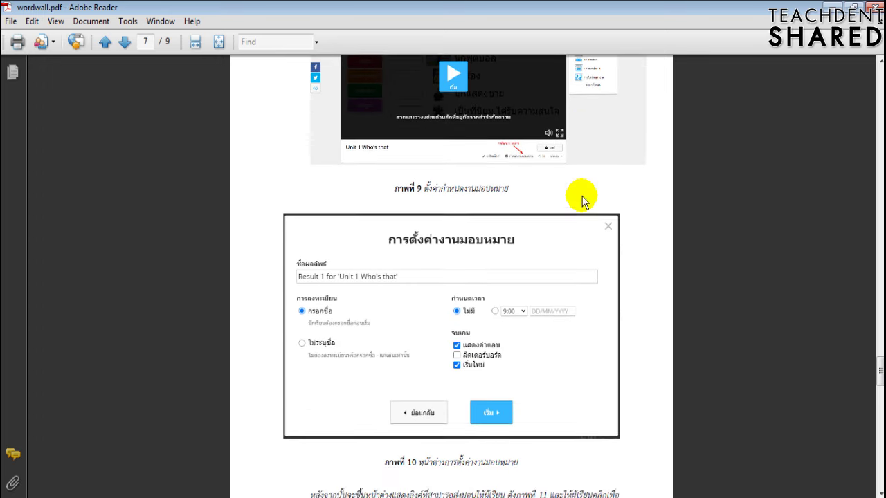
pyautogui.scroll(-13, 581, 197)
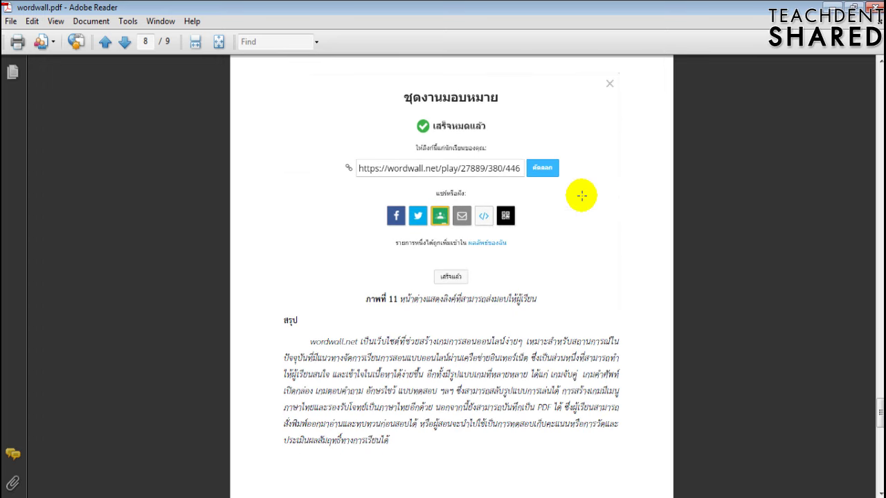
pyautogui.scroll(-3, 581, 199)
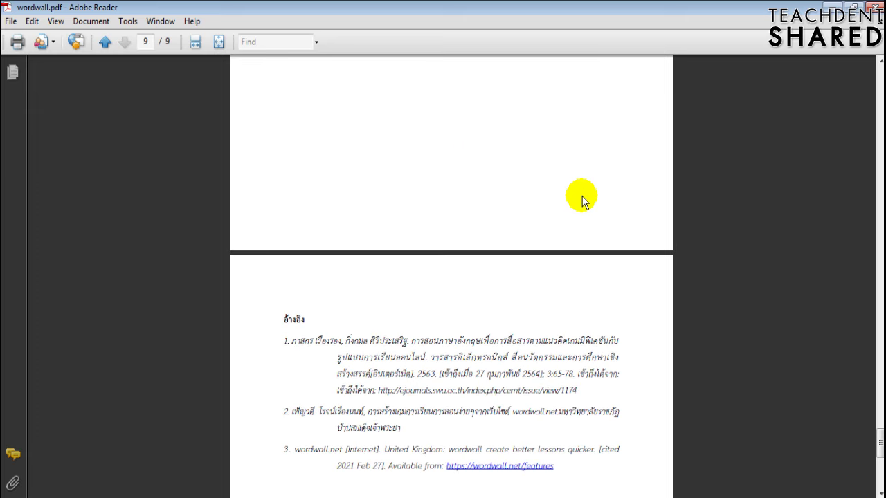
pyautogui.scroll(1, 575, 209)
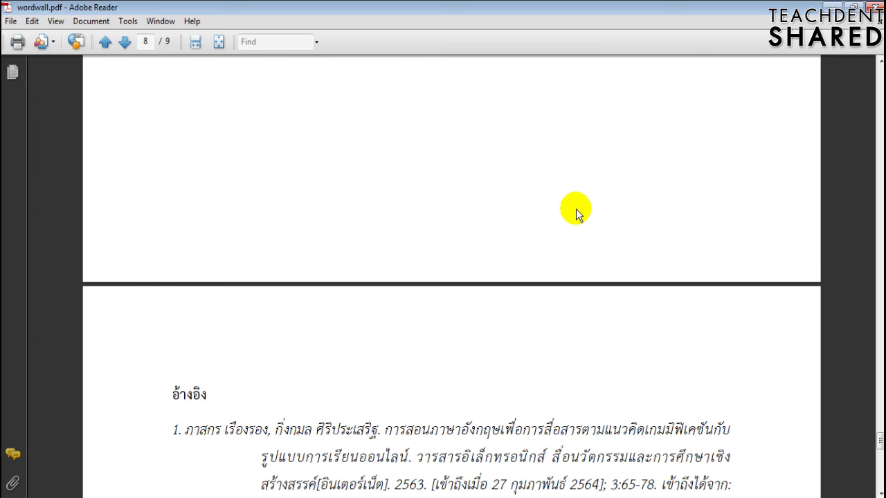
pyautogui.scroll(-1, 578, 213)
pyautogui.scroll(-2, 579, 213)
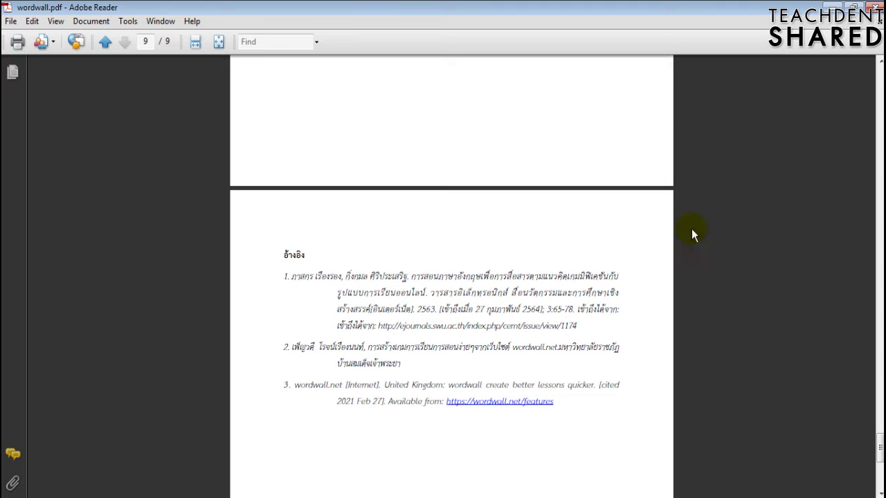
pyautogui.click(880, 448)
pyautogui.moveTo(880, 449); pyautogui.dragTo(880, 73)
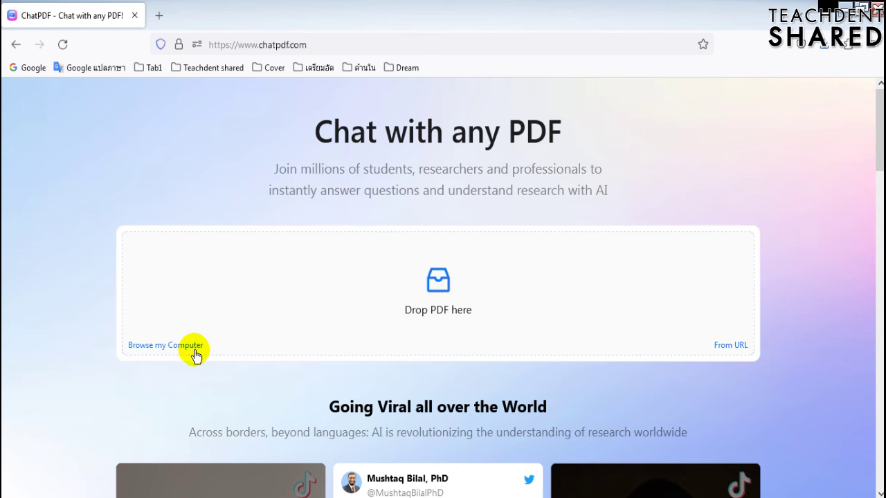
# Step: Upload canva.pdf from the Chatpdf folder to the ChatPDF site and select its chat
pyautogui.click(173, 354)
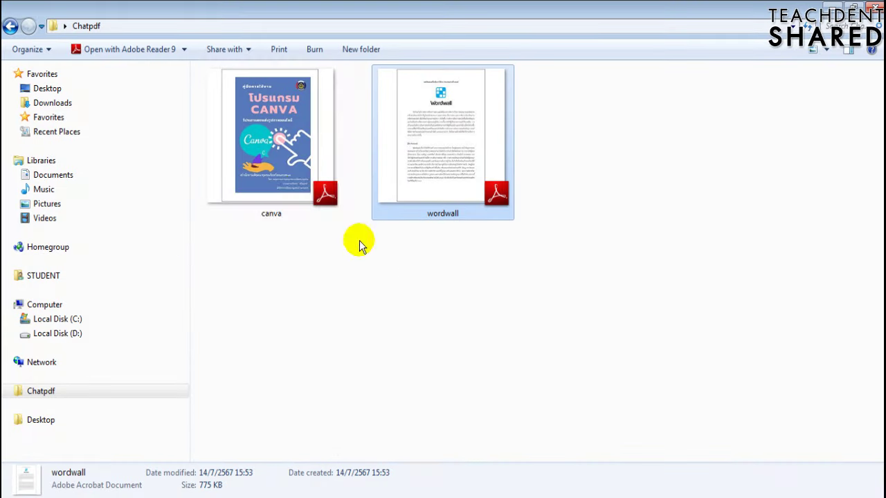
pyautogui.moveTo(324, 183); pyautogui.dragTo(421, 290)
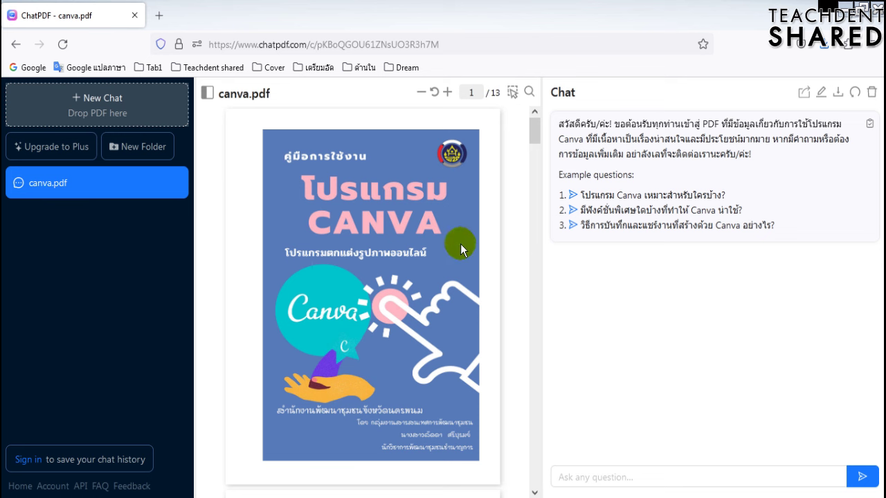
pyautogui.click(148, 198)
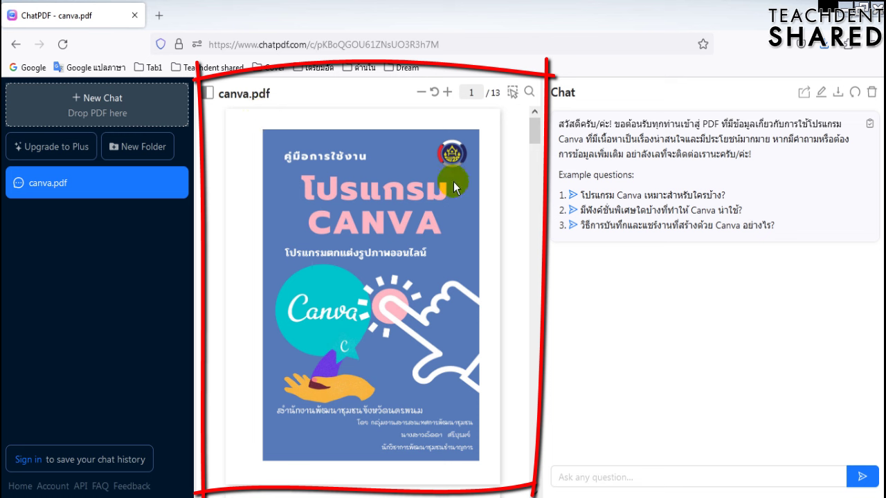
# Step: Look over the canva.pdf preview, return to its first page, and activate the chat's question field
pyautogui.click(534, 490)
pyautogui.scroll(-3, 535, 415)
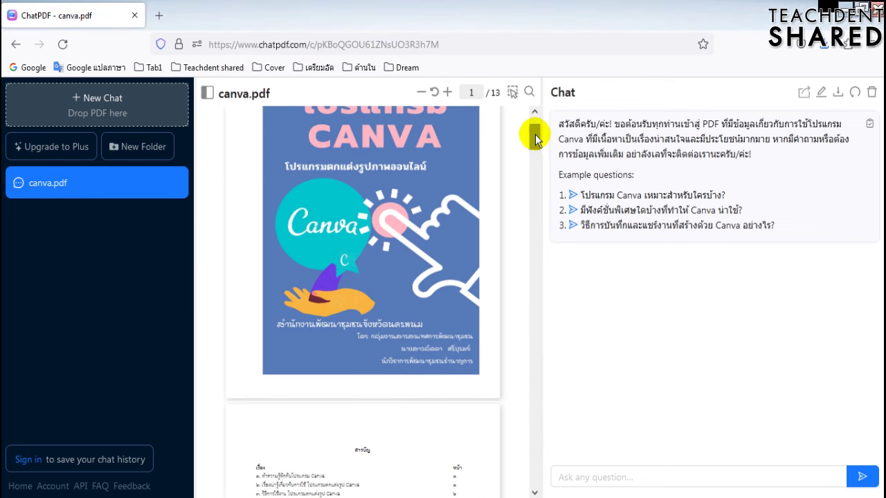
pyautogui.moveTo(536, 135); pyautogui.dragTo(530, 115)
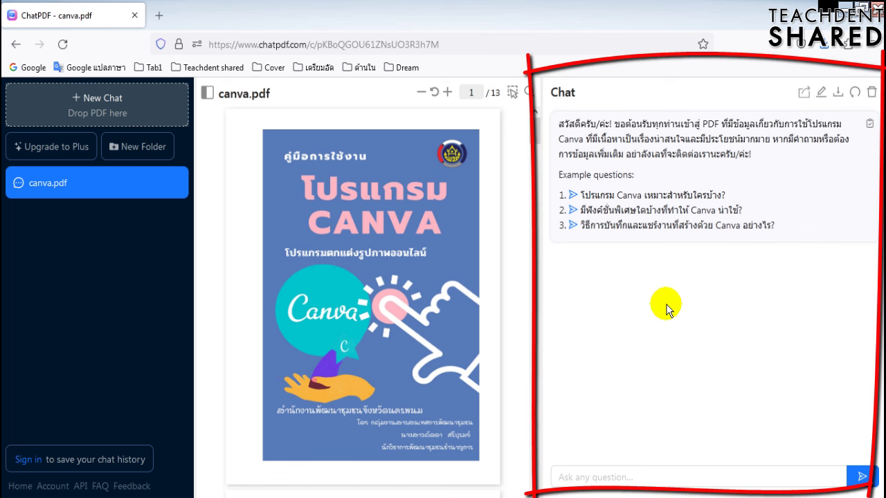
pyautogui.click(583, 475)
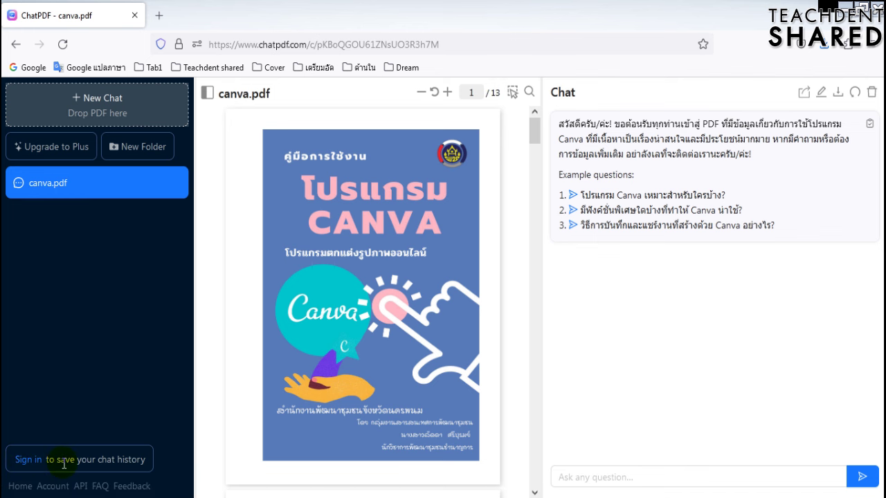
# Step: Sign in to save the chat history and reopen the canva.pdf chat from My Chats on the home page
pyautogui.click(28, 462)
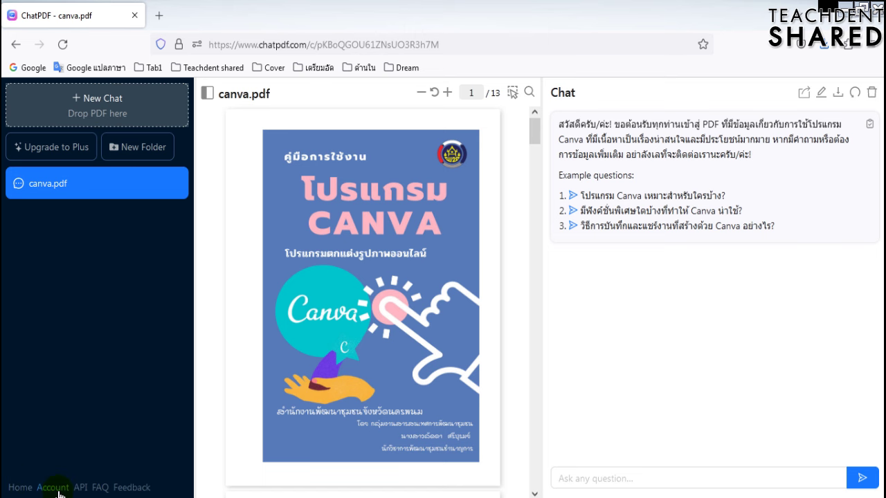
pyautogui.click(22, 489)
pyautogui.scroll(-2, 230, 368)
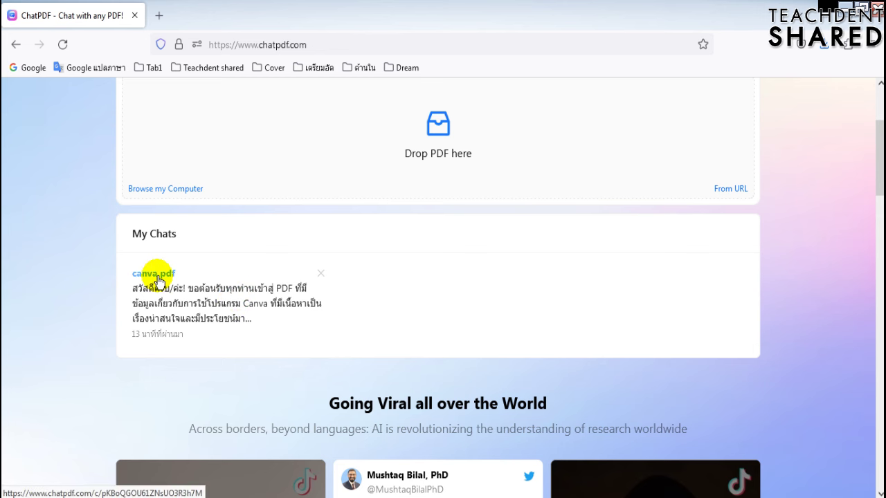
pyautogui.click(157, 279)
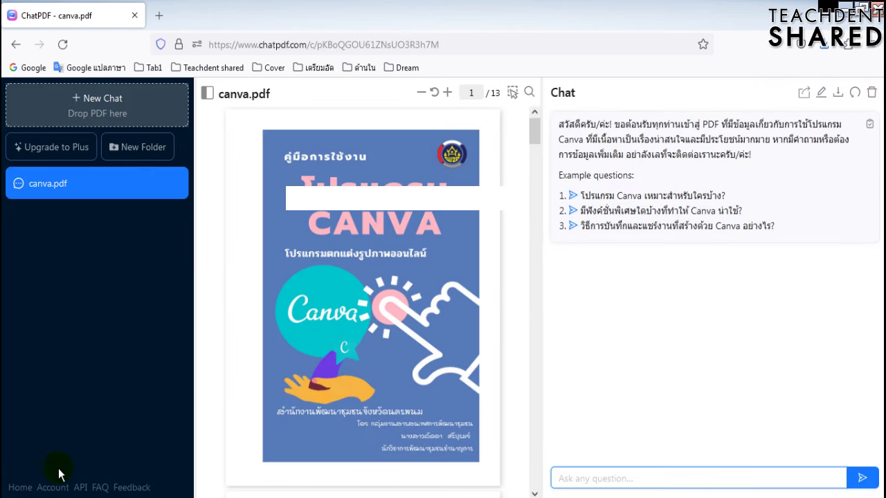
# Step: View the account's free usage limits and the Upgrade to Plus offer, and dismiss the offer
pyautogui.click(54, 487)
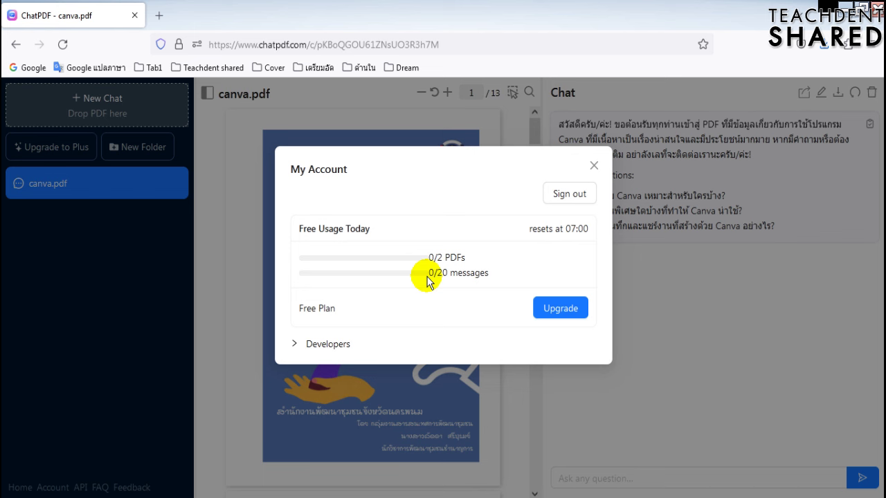
pyautogui.click(569, 311)
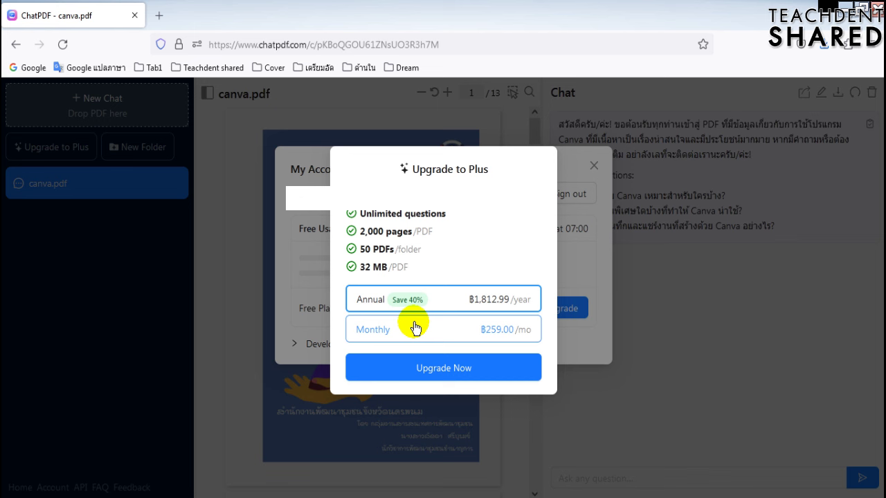
pyautogui.click(575, 256)
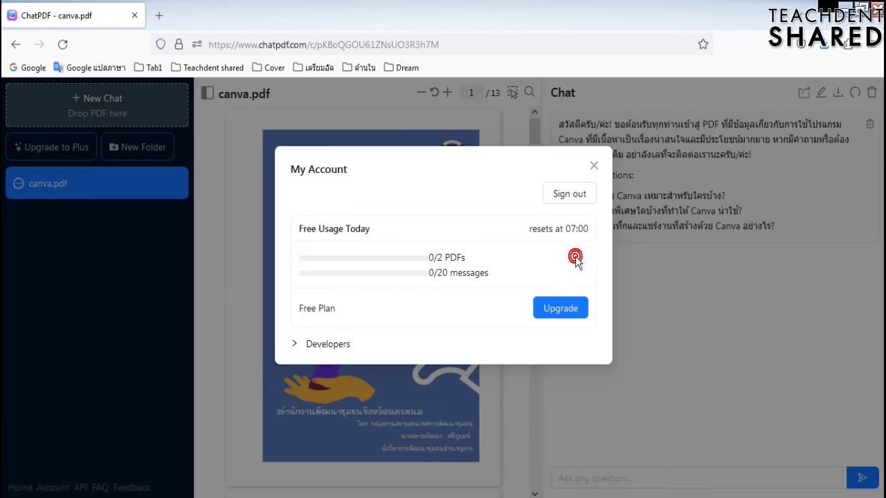